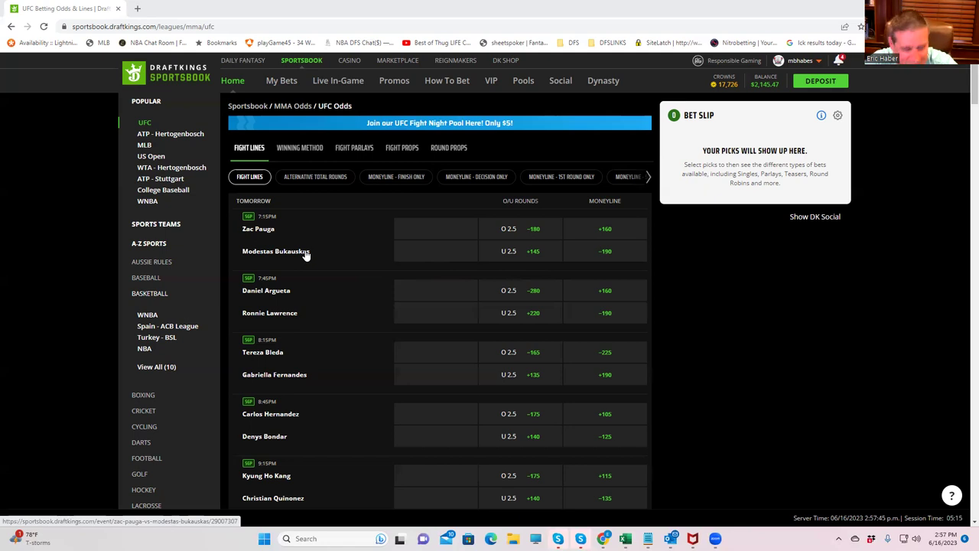
# Add Zac Pauga to win by KO/TKO/DQ or Submission against Modestas Bukauskas to the bet slip with a $180 wager
pyautogui.click(272, 231)
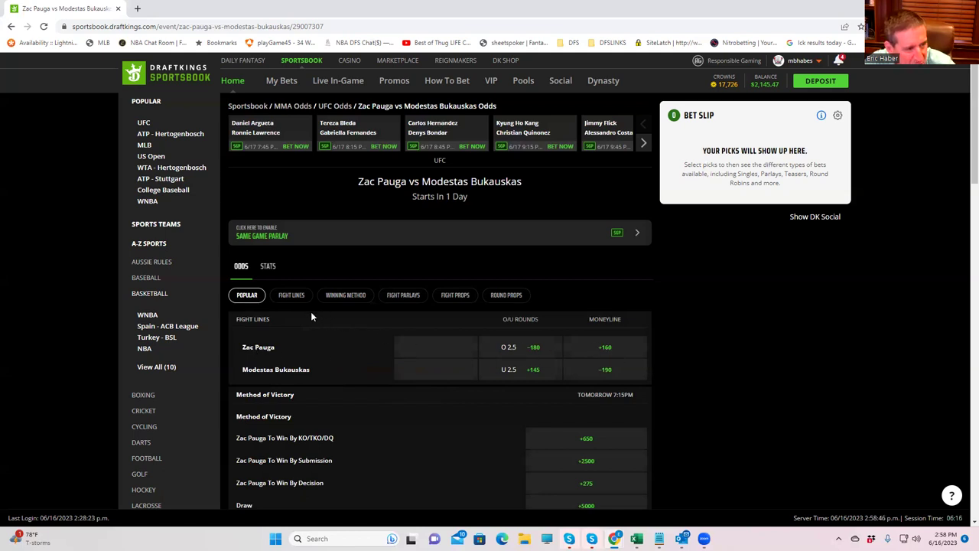
pyautogui.click(348, 300)
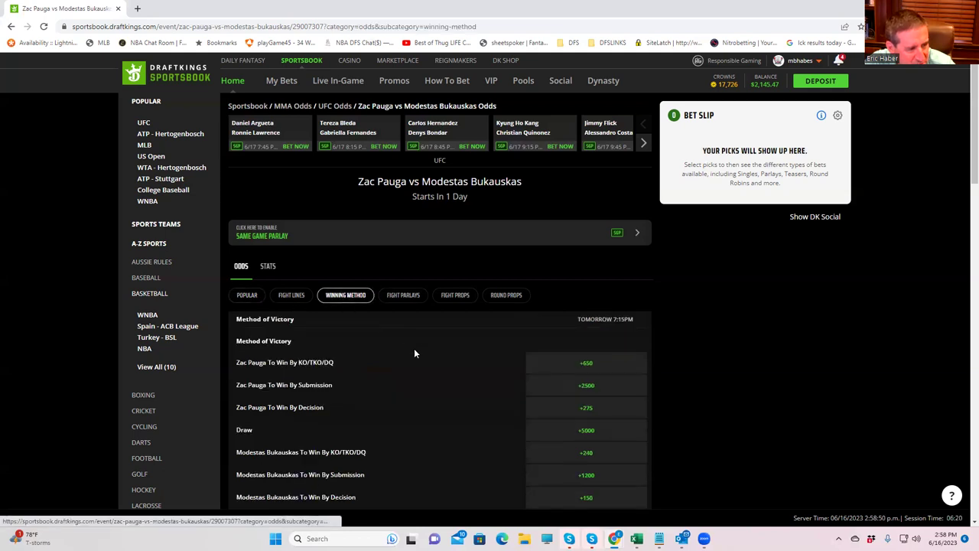
pyautogui.scroll(-1, 465, 411)
pyautogui.scroll(-1, 465, 412)
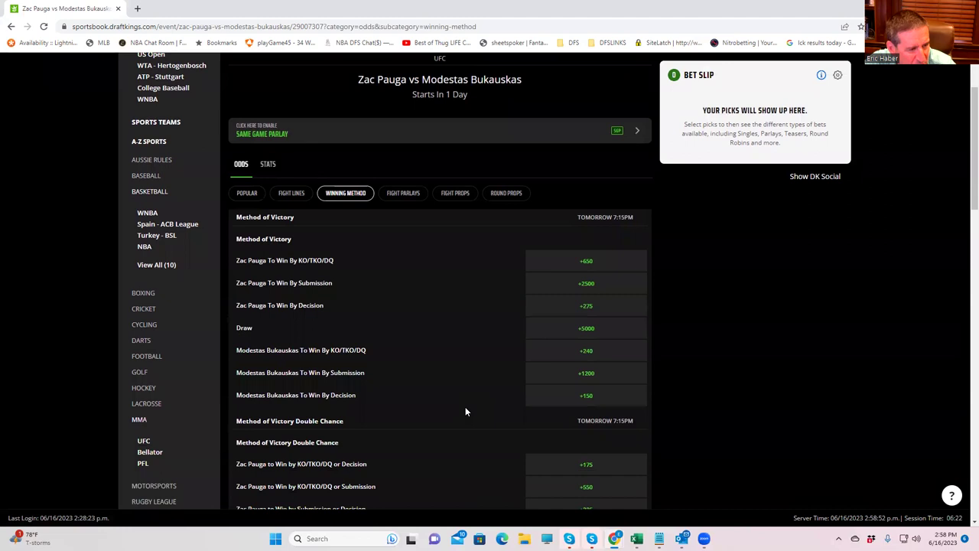
pyautogui.scroll(-3, 463, 410)
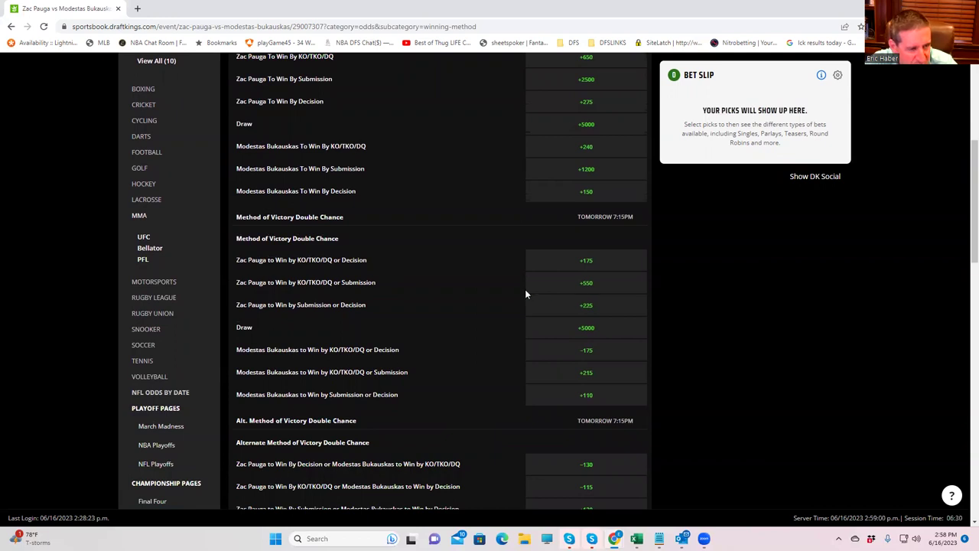
pyautogui.click(583, 284)
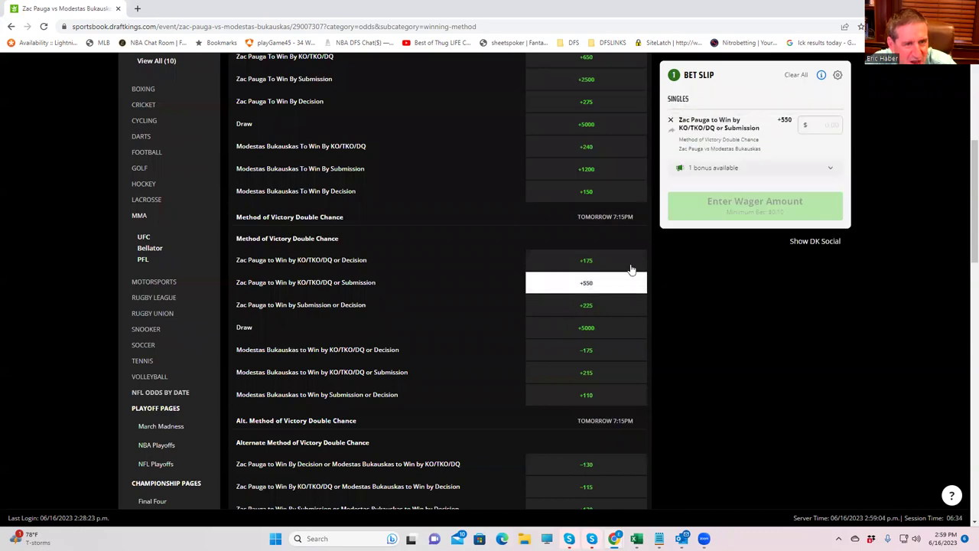
pyautogui.write('180')
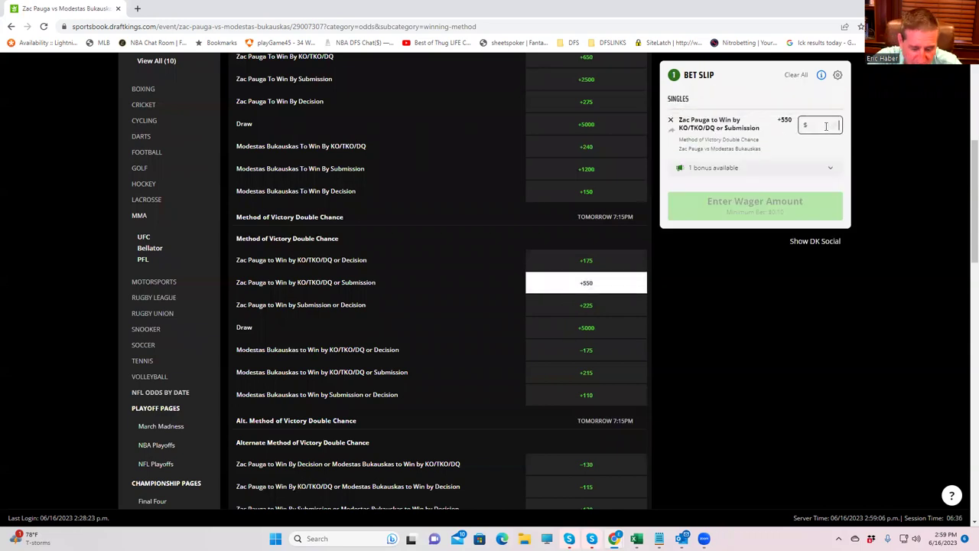
pyautogui.click(788, 167)
# Add Daniel Argueta's moneyline against Ronnie Lawrence to the bet slip with a $180 wager
pyautogui.scroll(3, 929, 214)
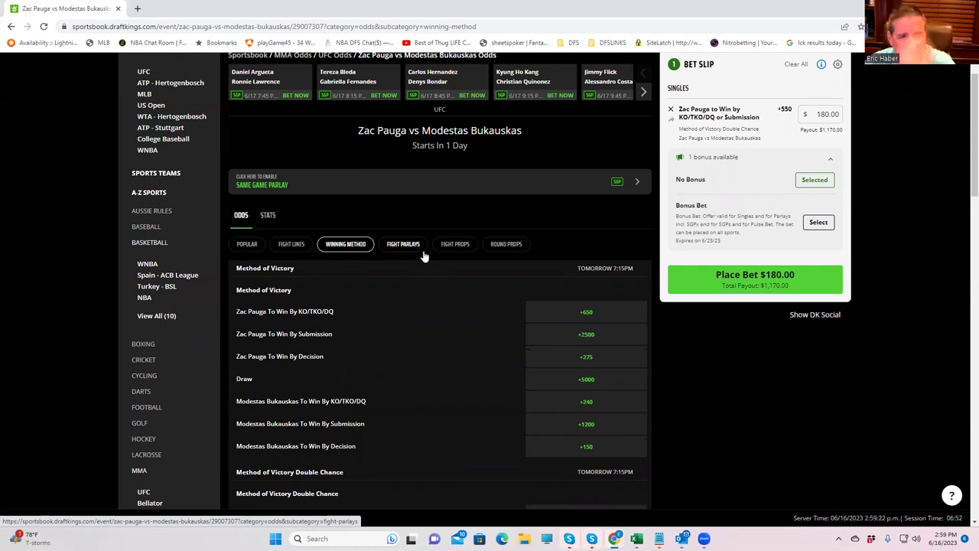
pyautogui.scroll(2, 386, 265)
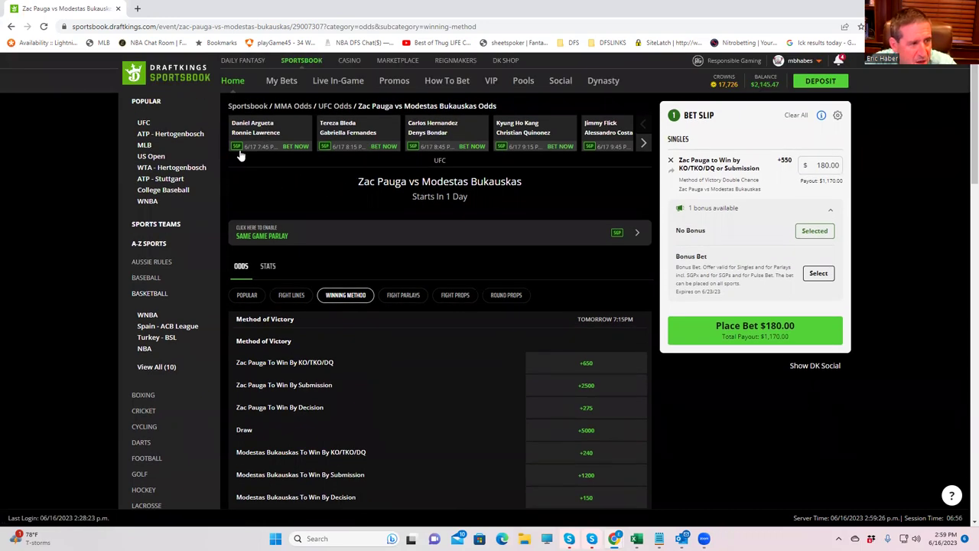
pyautogui.click(249, 128)
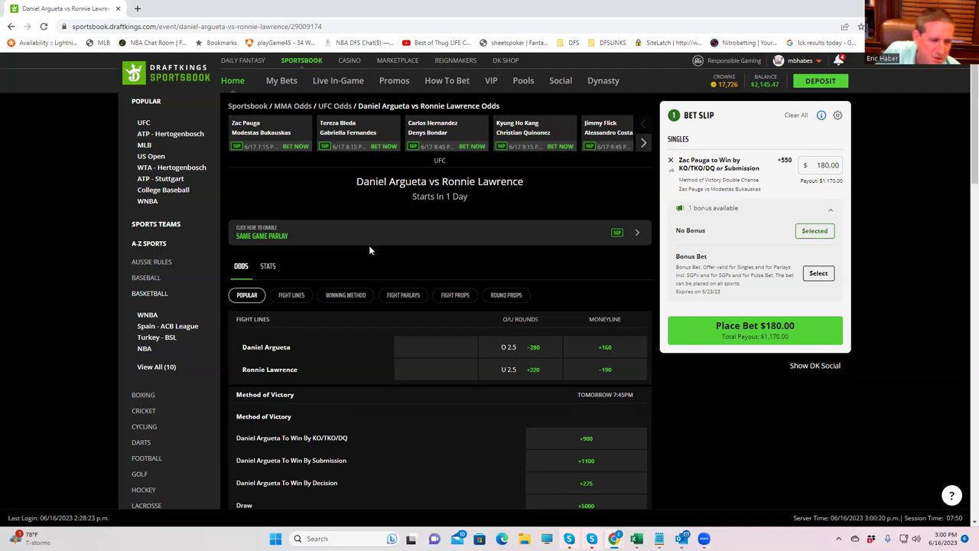
pyautogui.click(604, 350)
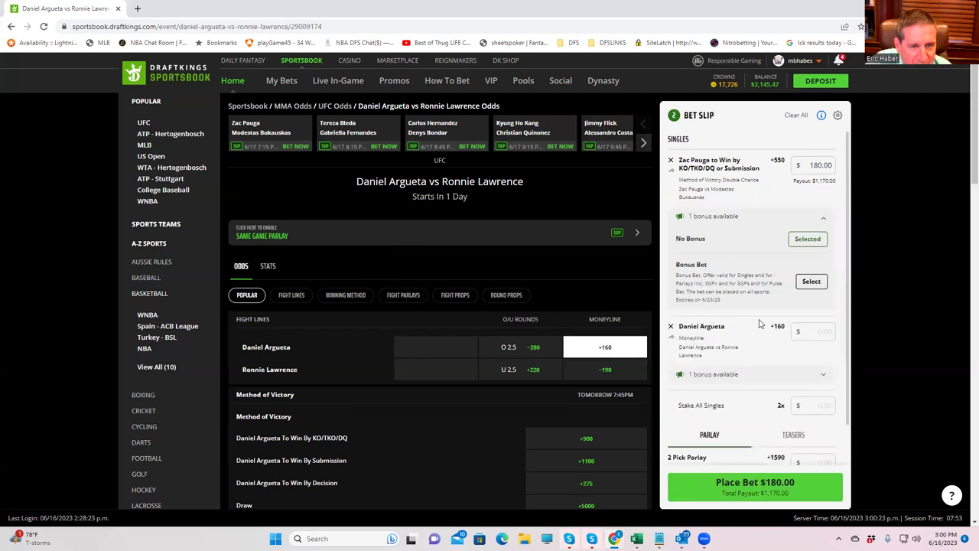
pyautogui.click(803, 331)
pyautogui.scroll(-1, 796, 371)
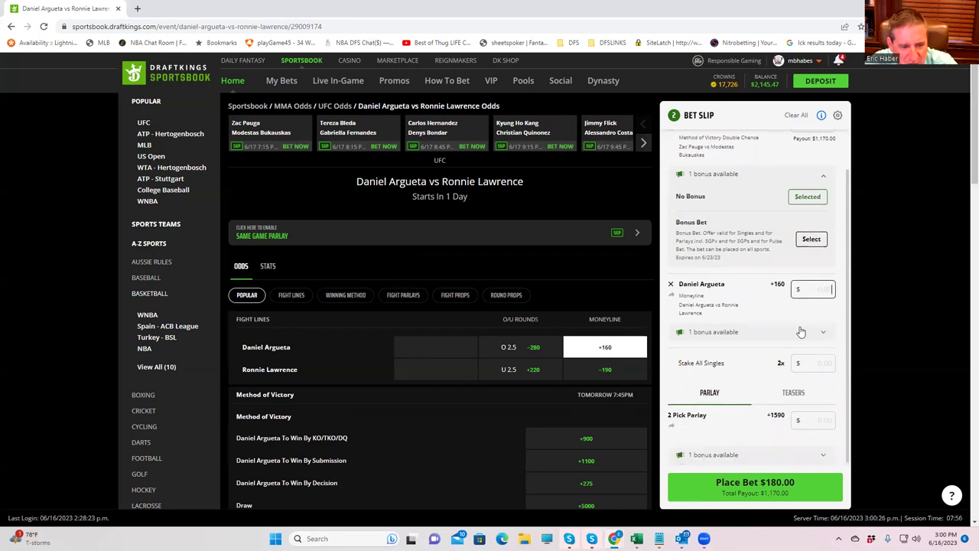
pyautogui.write('180')
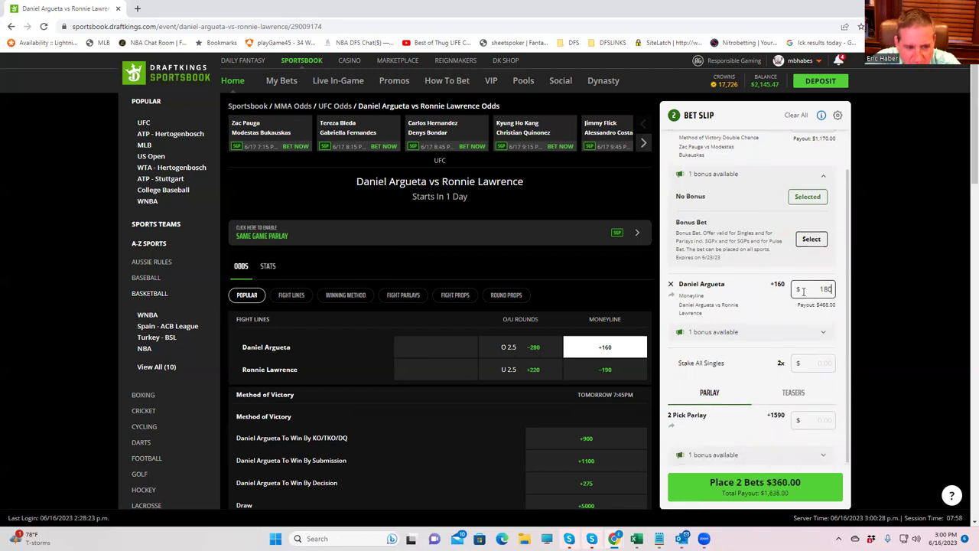
pyautogui.click(749, 445)
pyautogui.click(812, 362)
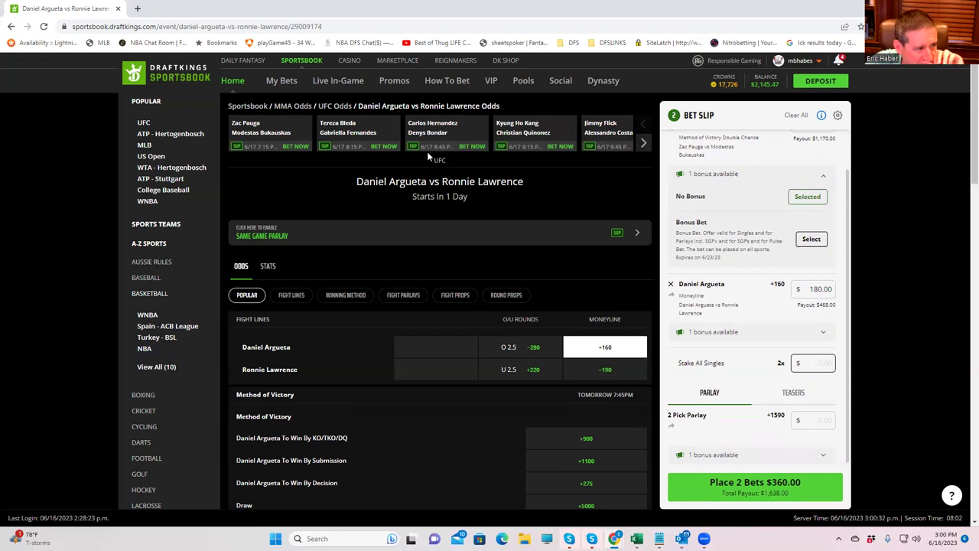
# Add Gabriella Fernandes to win by decision against Tereza Bleda to the bet slip with a $180 wager
pyautogui.click(363, 126)
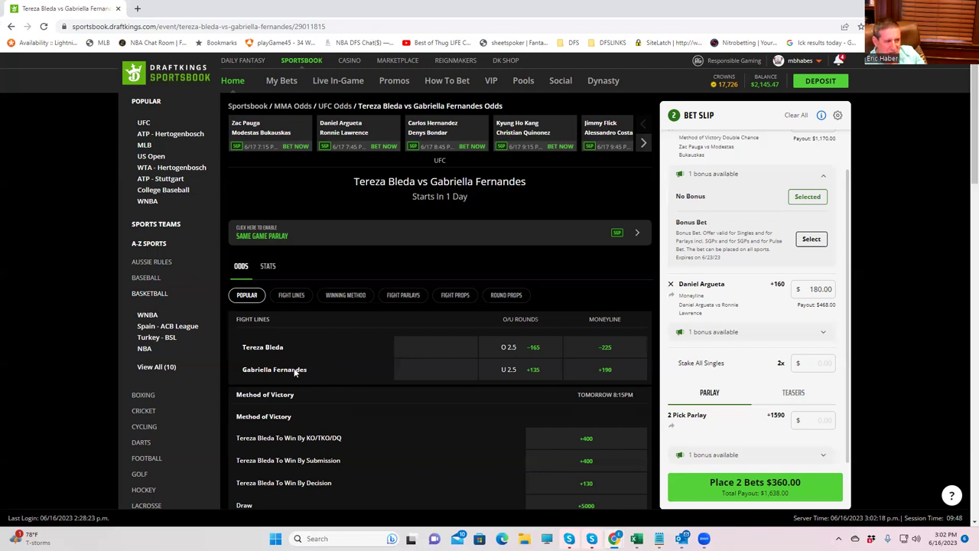
pyautogui.click(334, 300)
pyautogui.scroll(-2, 409, 373)
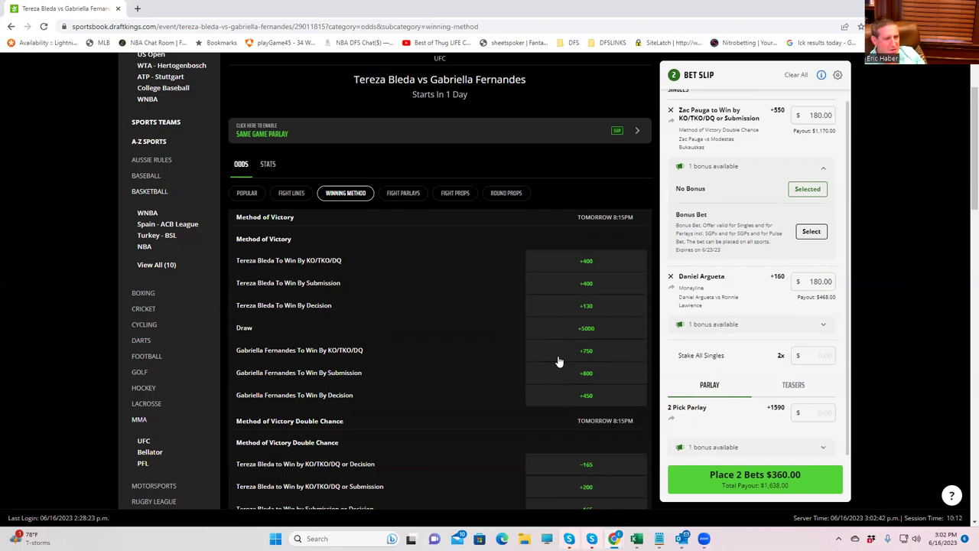
pyautogui.click(585, 400)
pyautogui.click(825, 365)
pyautogui.write('1')
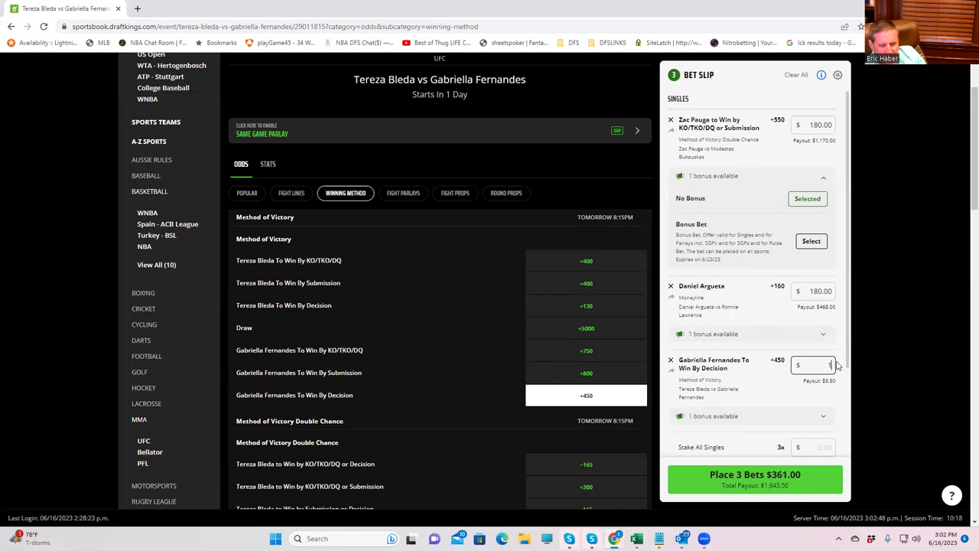
pyautogui.write('80')
pyautogui.click(804, 404)
# Add Denys Bondar to win by submission against Carlos Hernandez to the bet slip with a $180 wager
pyautogui.scroll(2, 429, 269)
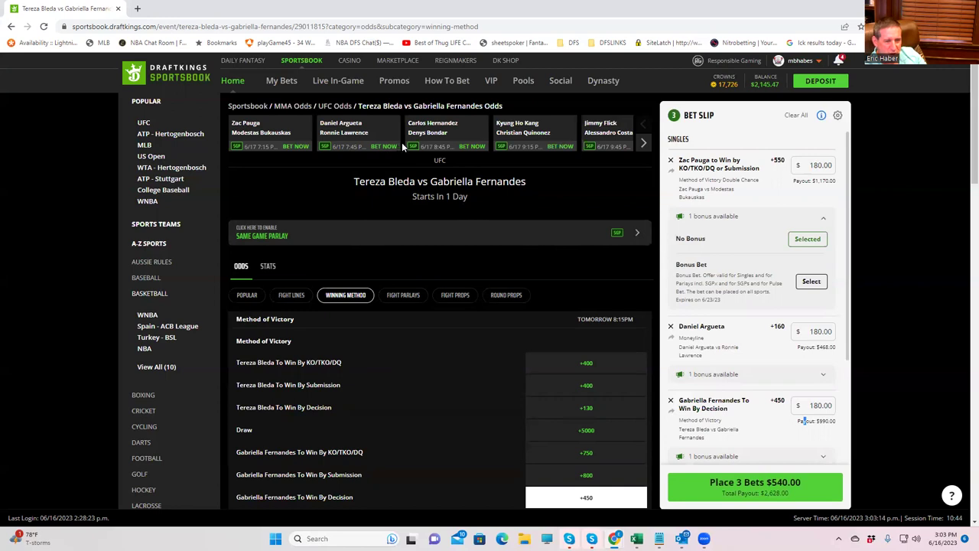
pyautogui.click(440, 136)
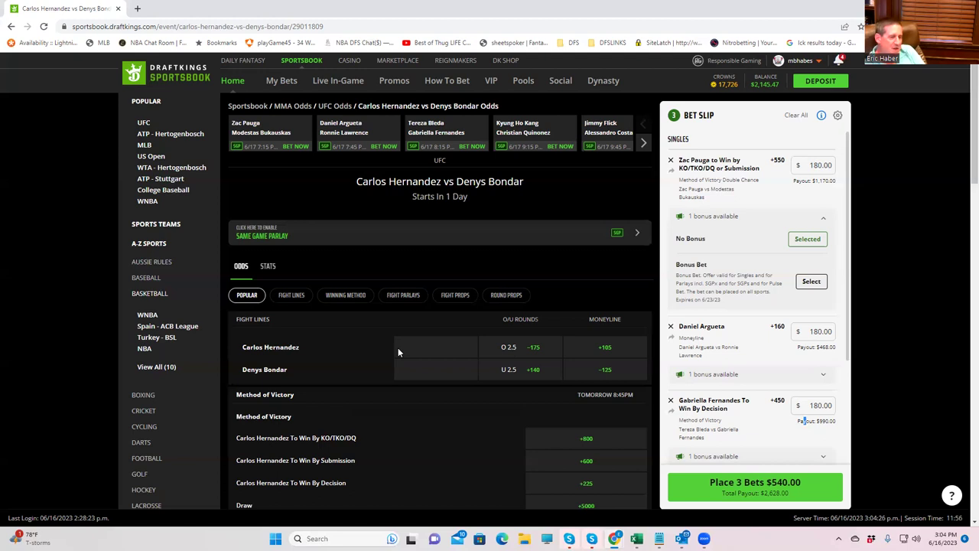
pyautogui.click(345, 295)
pyautogui.scroll(-2, 388, 412)
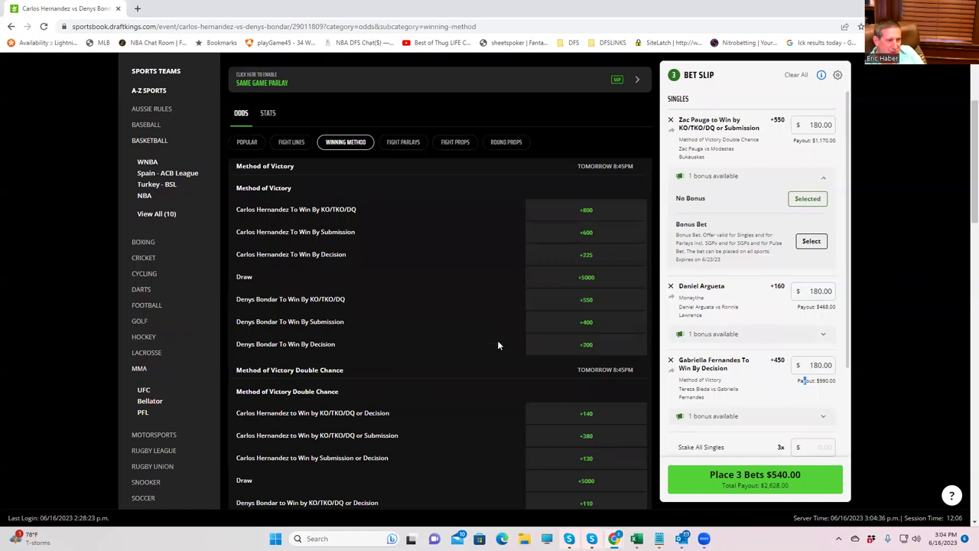
pyautogui.click(585, 322)
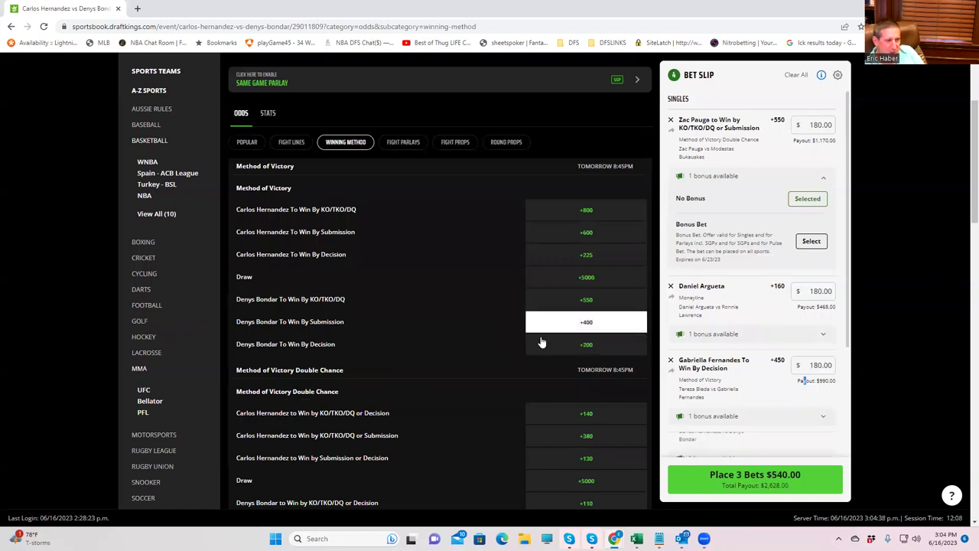
pyautogui.click(818, 445)
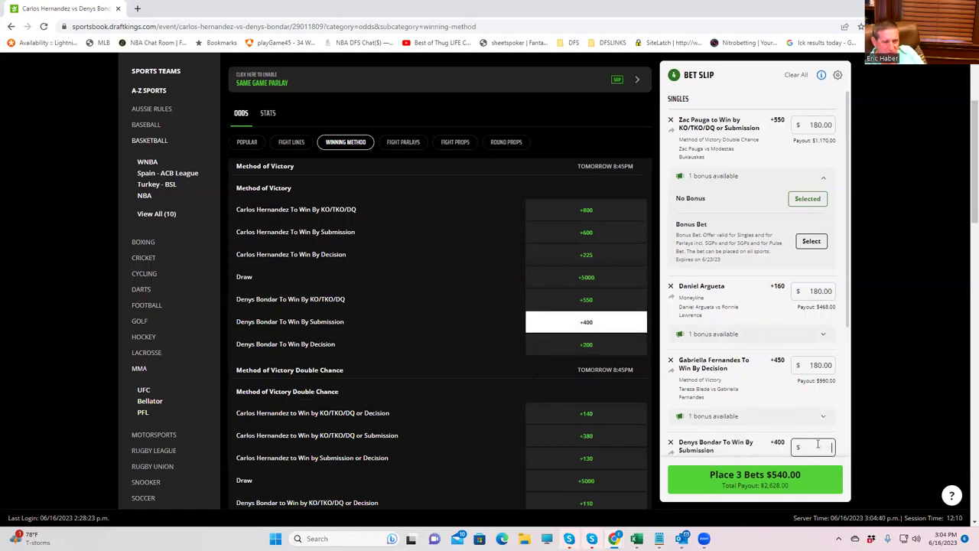
pyautogui.write('180')
pyautogui.click(711, 415)
pyautogui.scroll(-1, 711, 395)
# Review the odds for the Kyung Ho Kang vs Christian Quinonez fight
pyautogui.scroll(2, 564, 334)
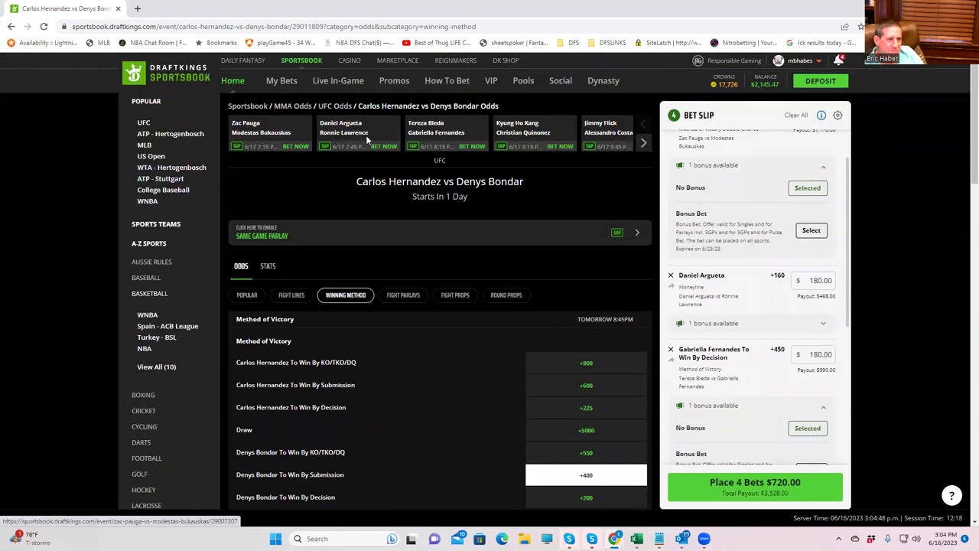
pyautogui.click(529, 129)
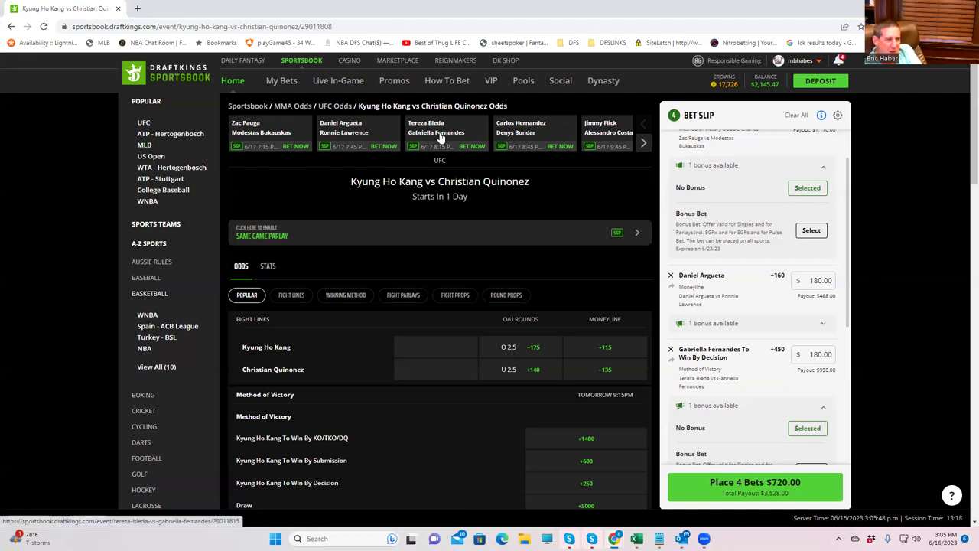
# Add the Yes pick on Jimmy Flick vs Alessandro Costa going the distance to the bet slip with a $180 wager
pyautogui.click(593, 134)
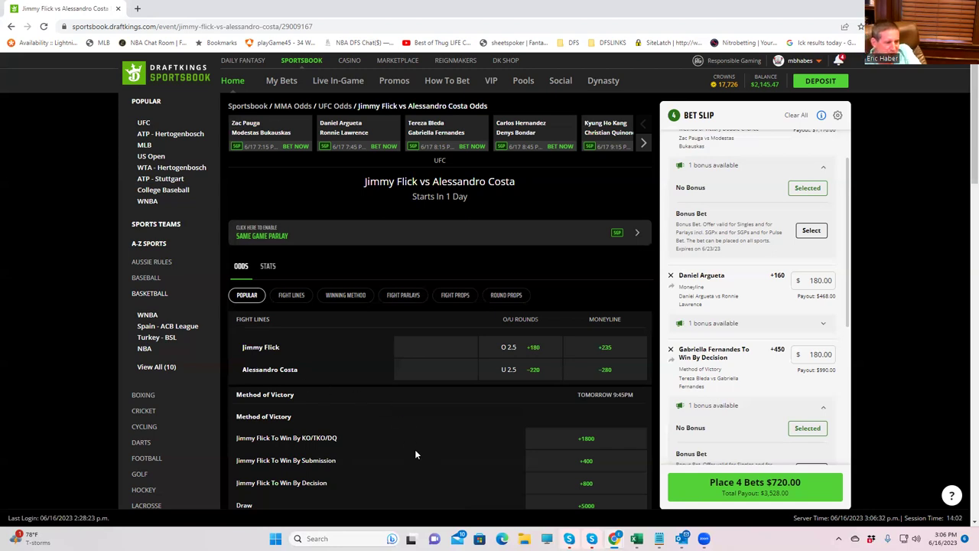
pyautogui.click(294, 297)
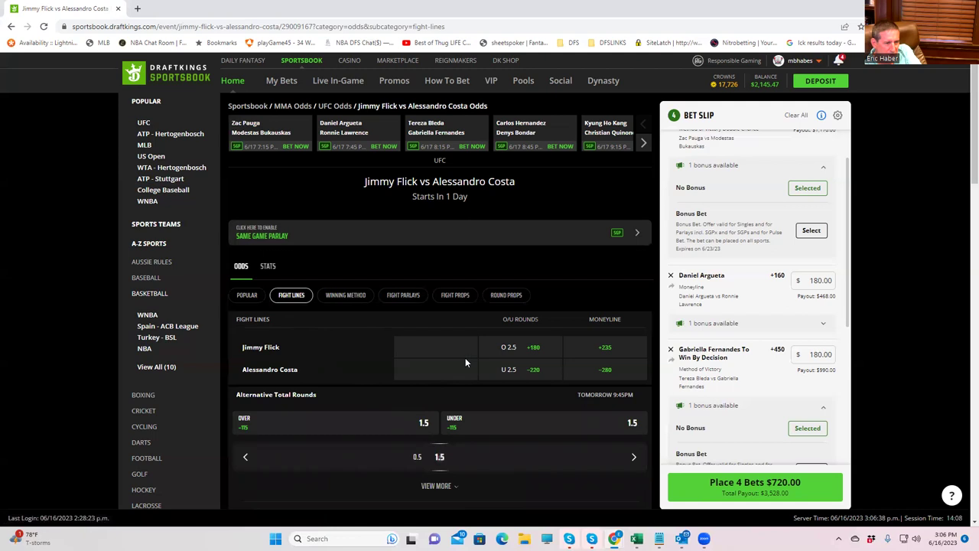
pyautogui.click(458, 296)
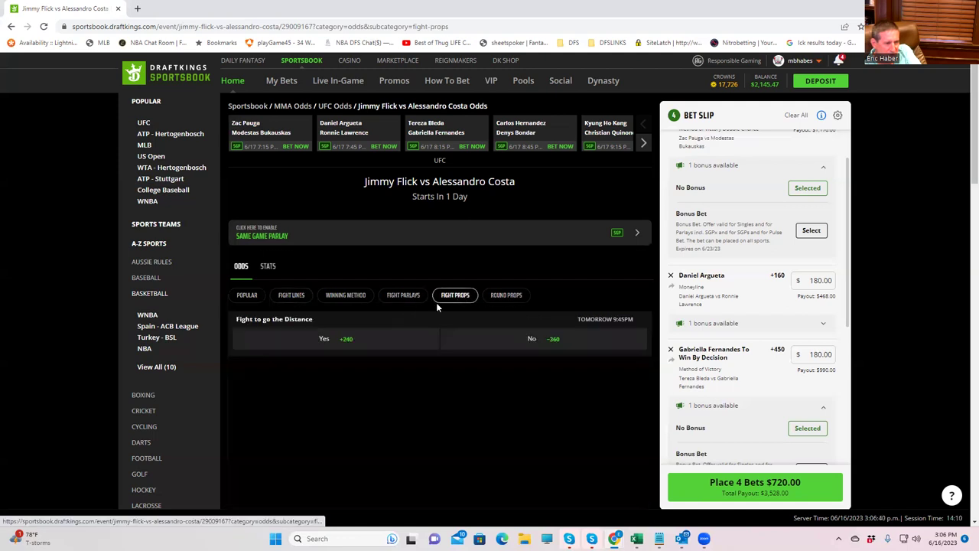
pyautogui.click(346, 340)
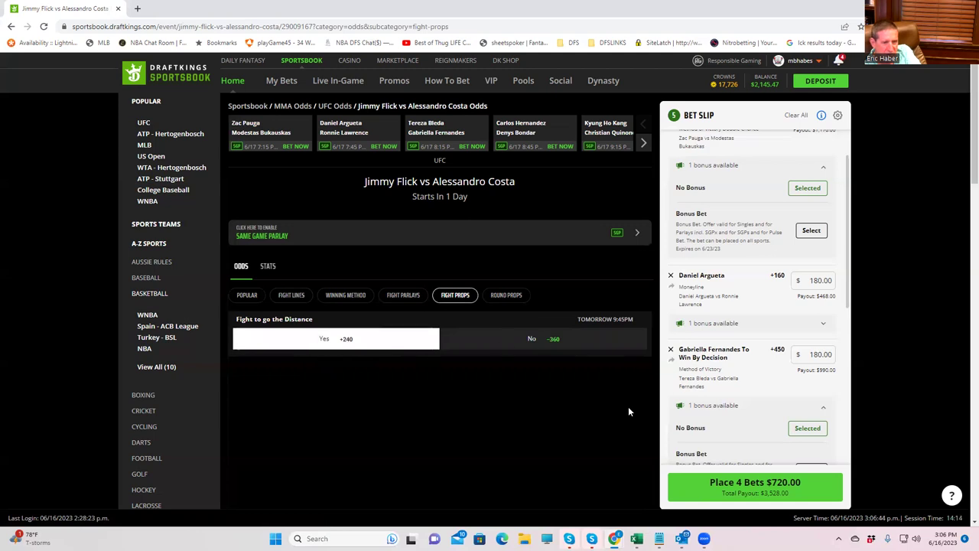
pyautogui.scroll(-3, 683, 380)
pyautogui.click(826, 397)
pyautogui.write('1')
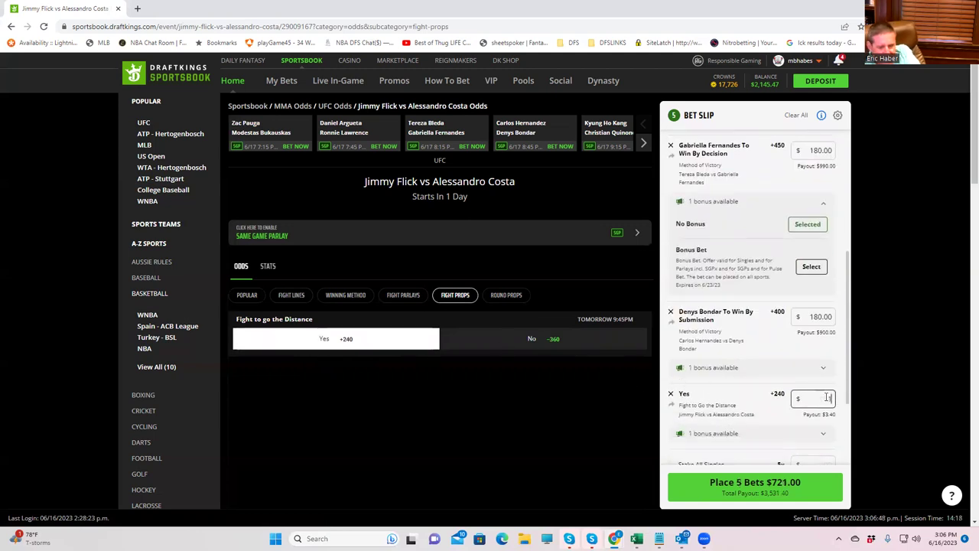
pyautogui.write('80')
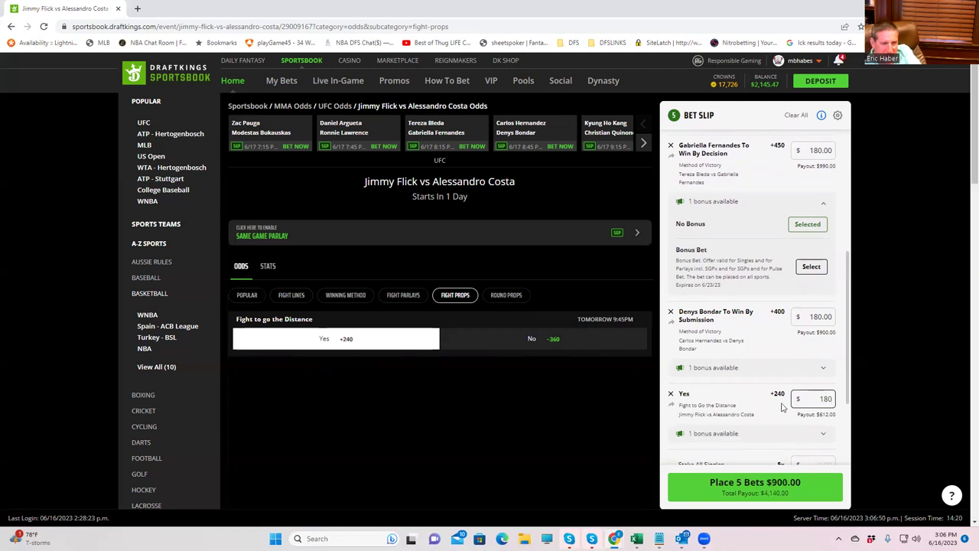
pyautogui.click(752, 406)
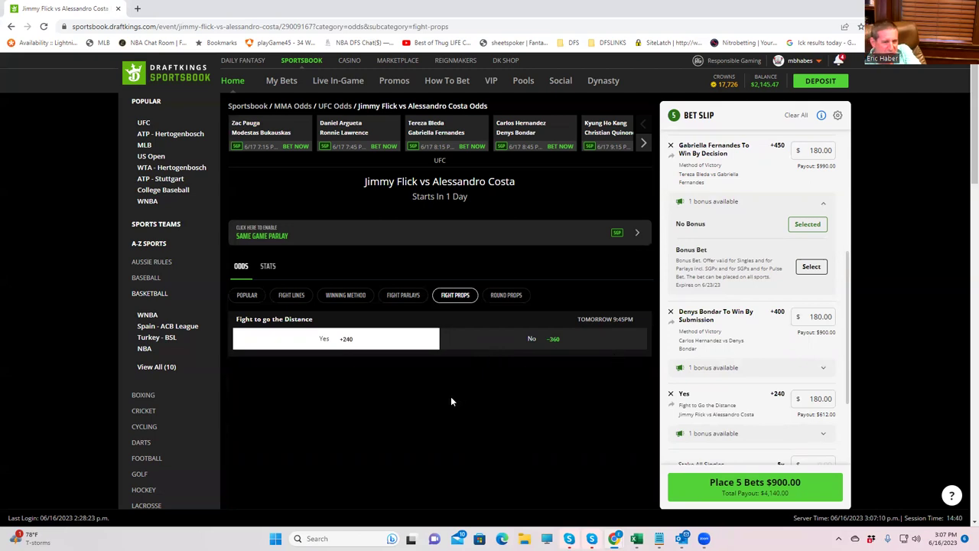
# Review the winning method and round props odds for the Nicolas Dalby vs Muslim Salikhov fight
pyautogui.click(644, 143)
pyautogui.click(644, 144)
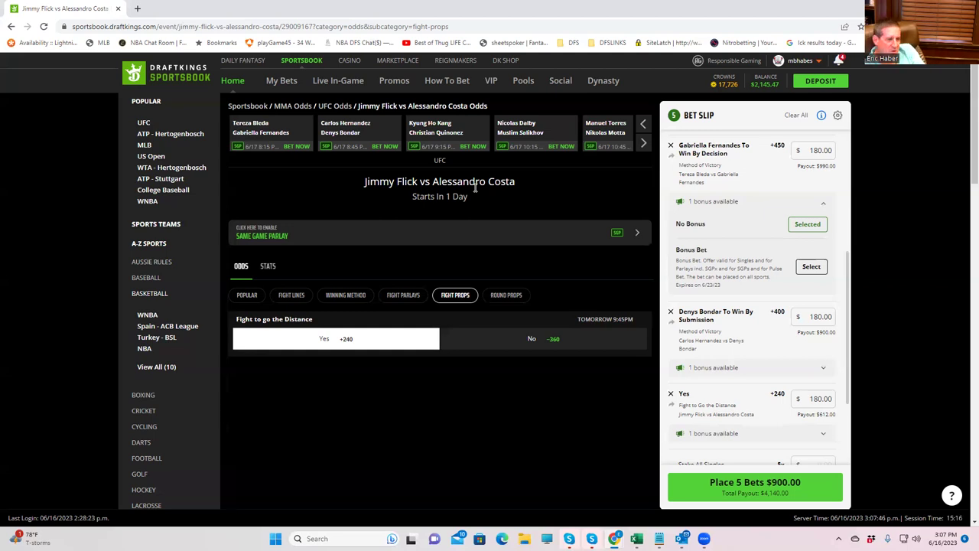
pyautogui.click(525, 130)
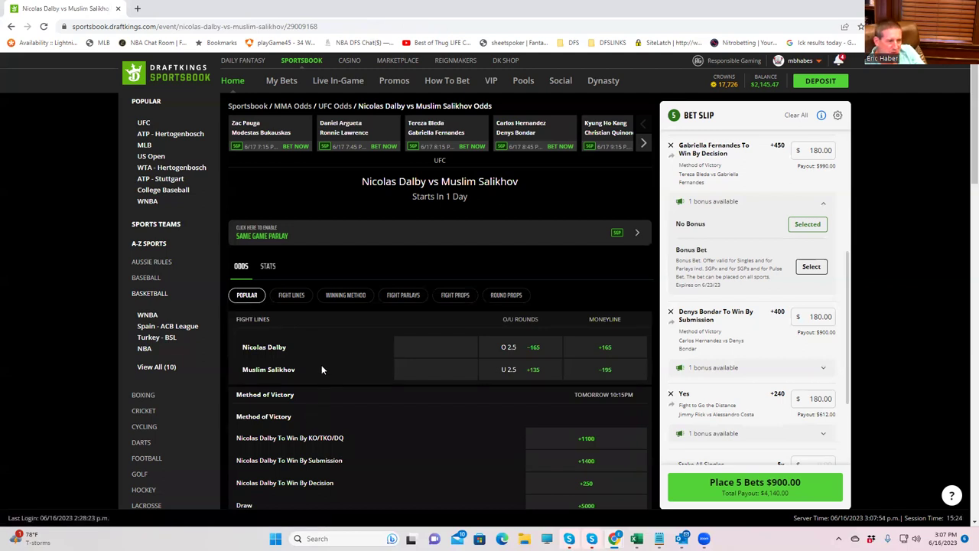
pyautogui.click(346, 299)
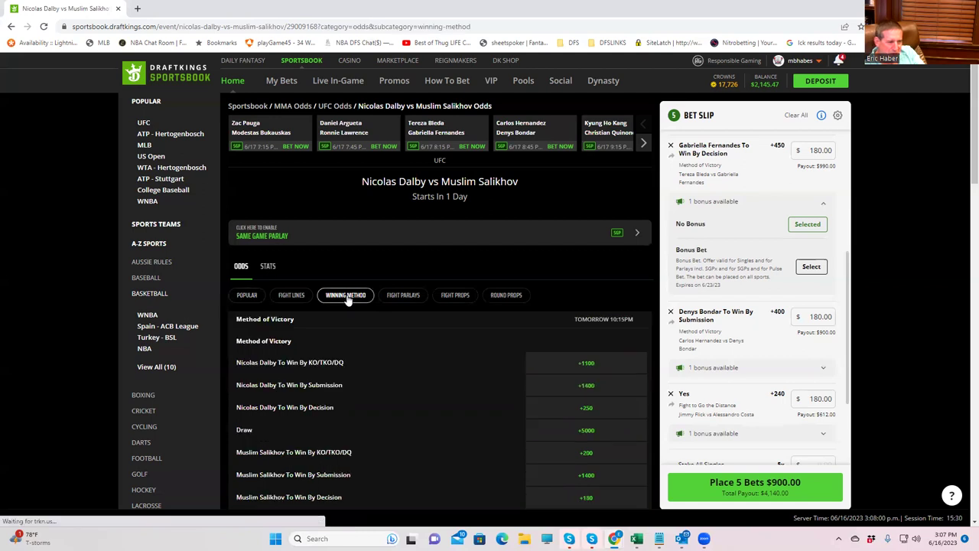
pyautogui.click(493, 299)
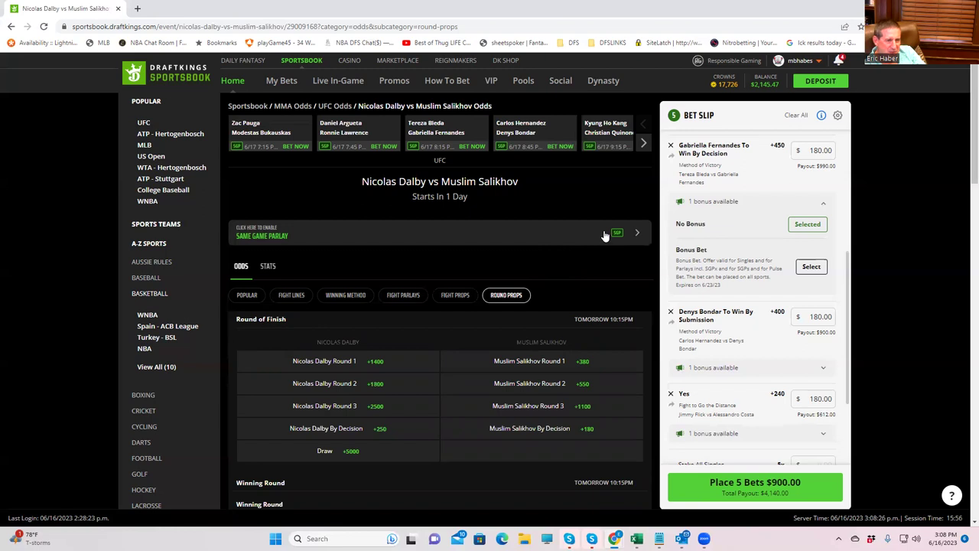
# Open the Manuel Torres vs Nikolas Motta fight and bring up its winning method odds
pyautogui.click(641, 143)
pyautogui.click(641, 144)
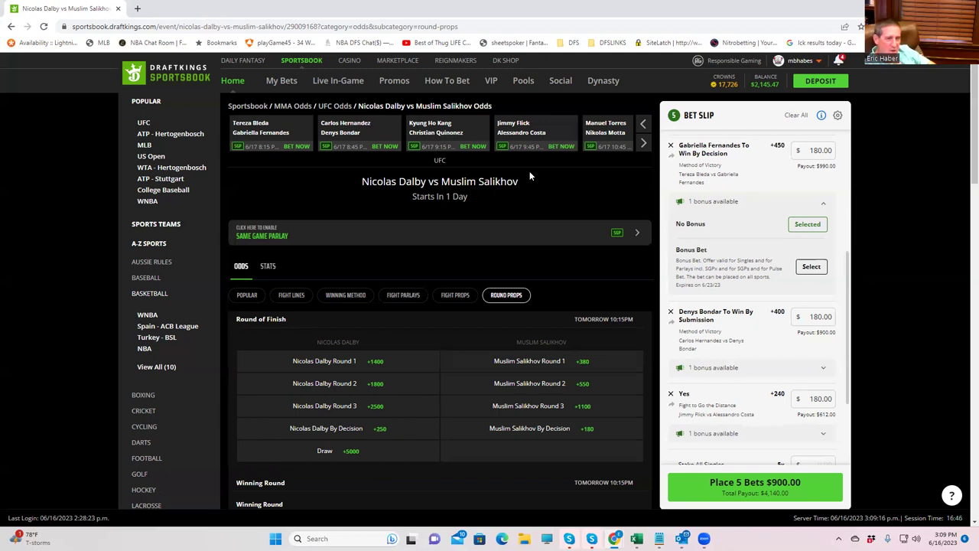
pyautogui.click(604, 135)
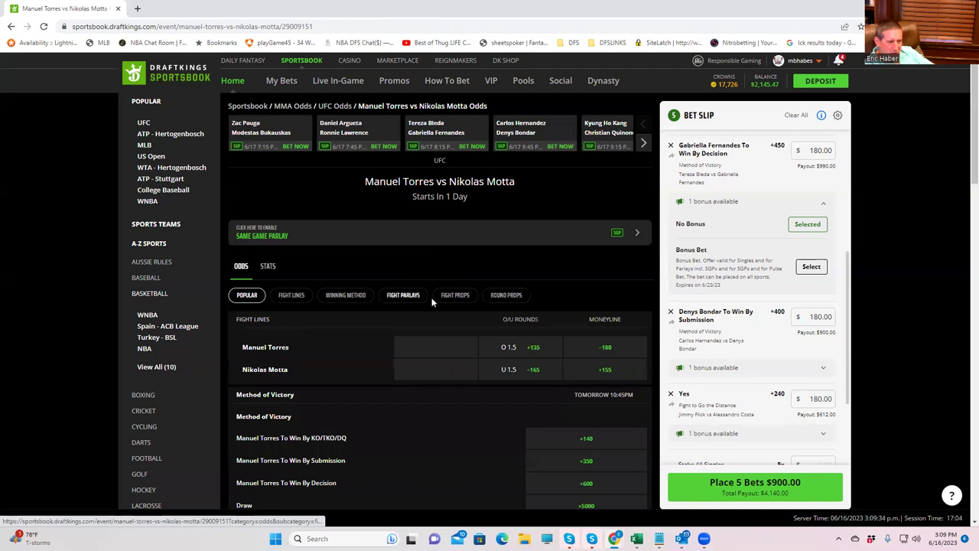
pyautogui.click(354, 300)
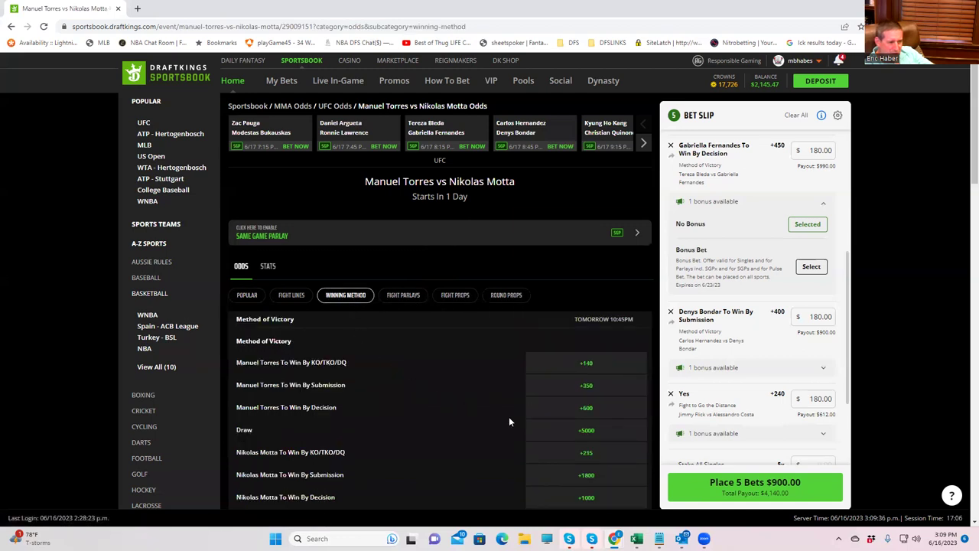
pyautogui.scroll(-1, 509, 416)
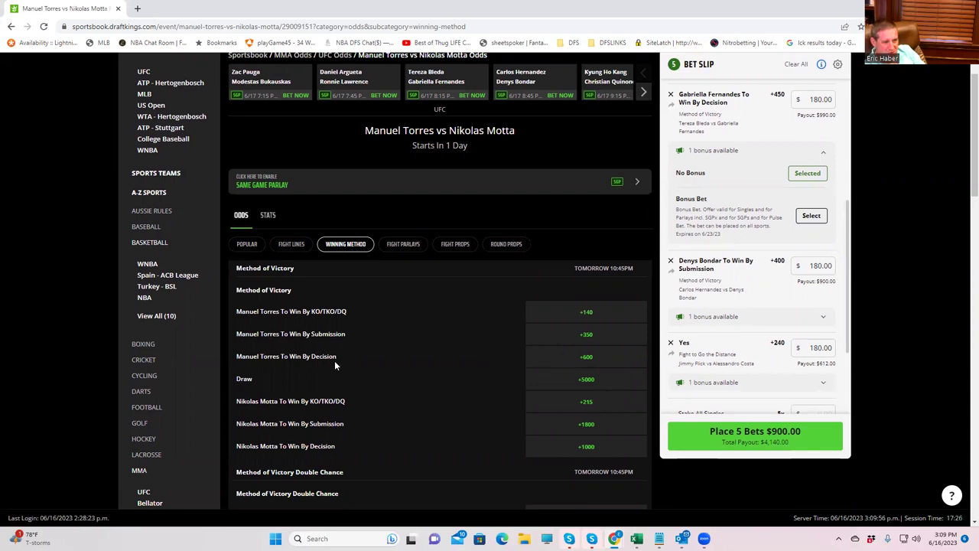
# Add Manuel Torres to win by decision against Nikolas Motta to the bet slip with a $180 wager
pyautogui.click(590, 360)
pyautogui.scroll(-3, 728, 378)
pyautogui.click(818, 218)
pyautogui.write('1')
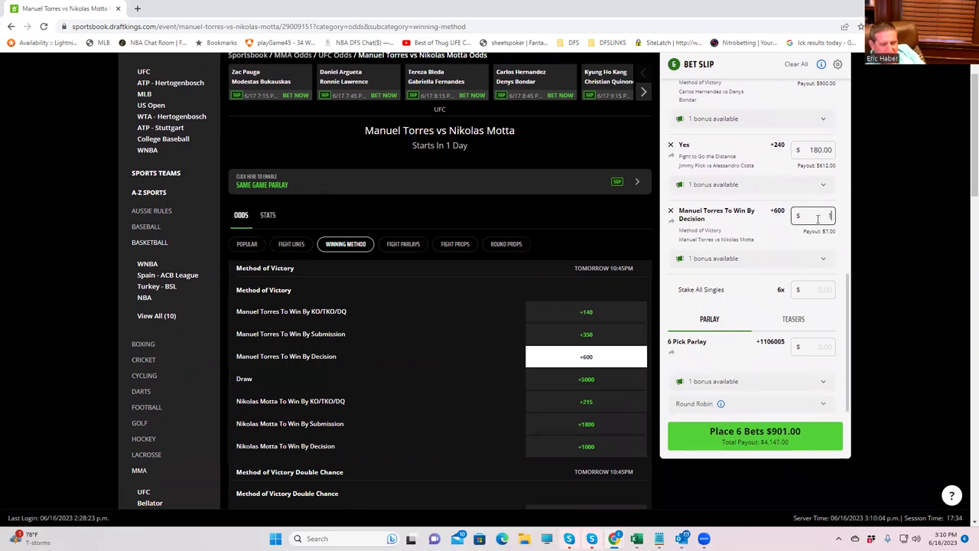
pyautogui.write('80')
pyautogui.click(793, 245)
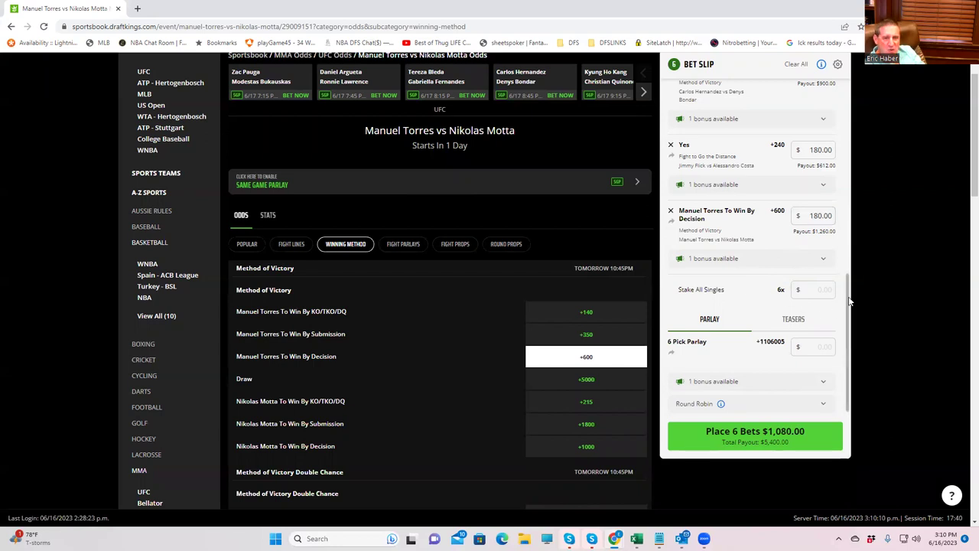
pyautogui.scroll(1, 849, 294)
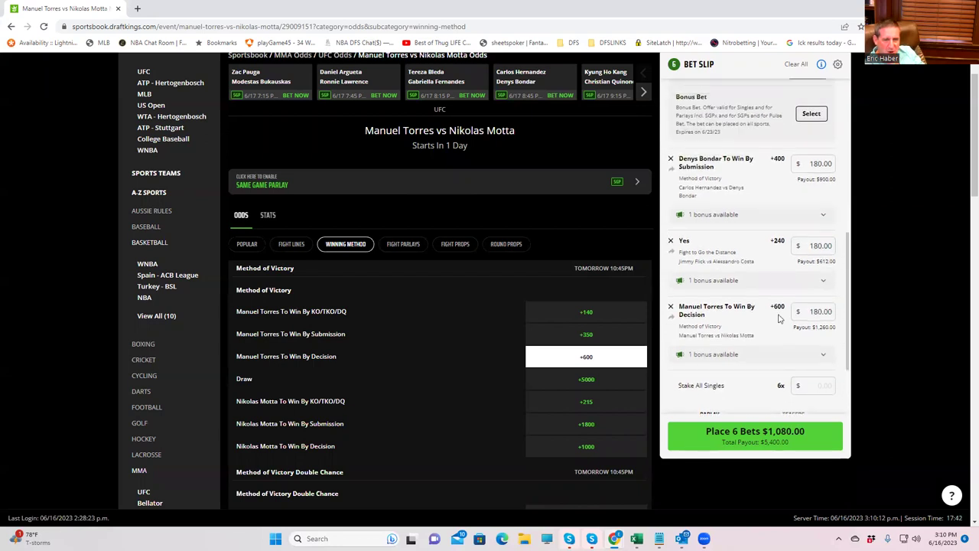
pyautogui.scroll(1, 534, 258)
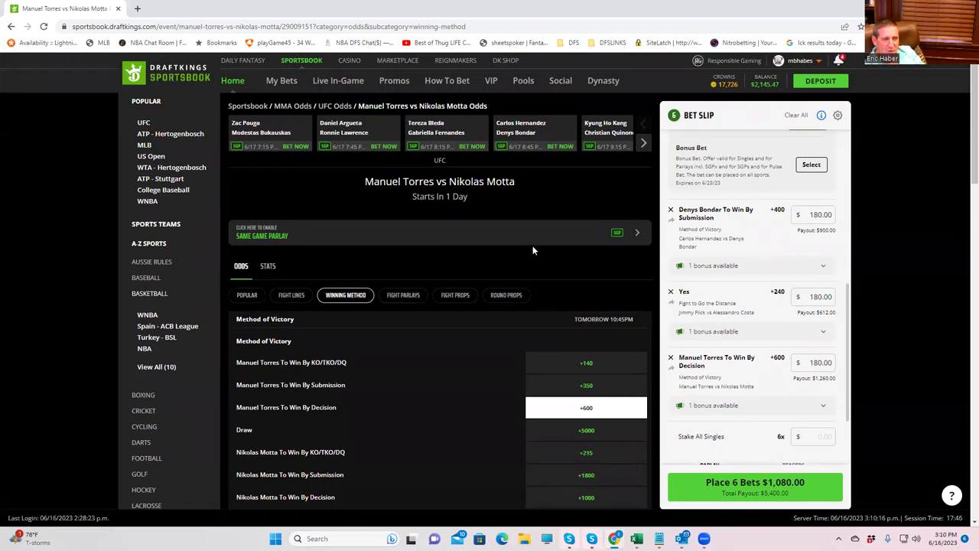
# Advance the list of UFC fights to the Pat Sabatini vs Lucas Almeida fight
pyautogui.click(642, 143)
pyautogui.click(643, 143)
pyautogui.click(642, 144)
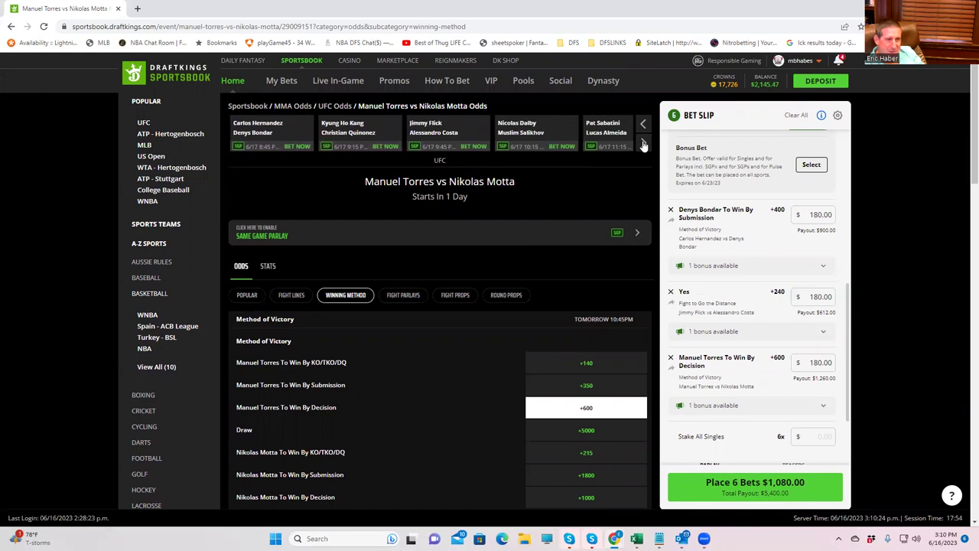